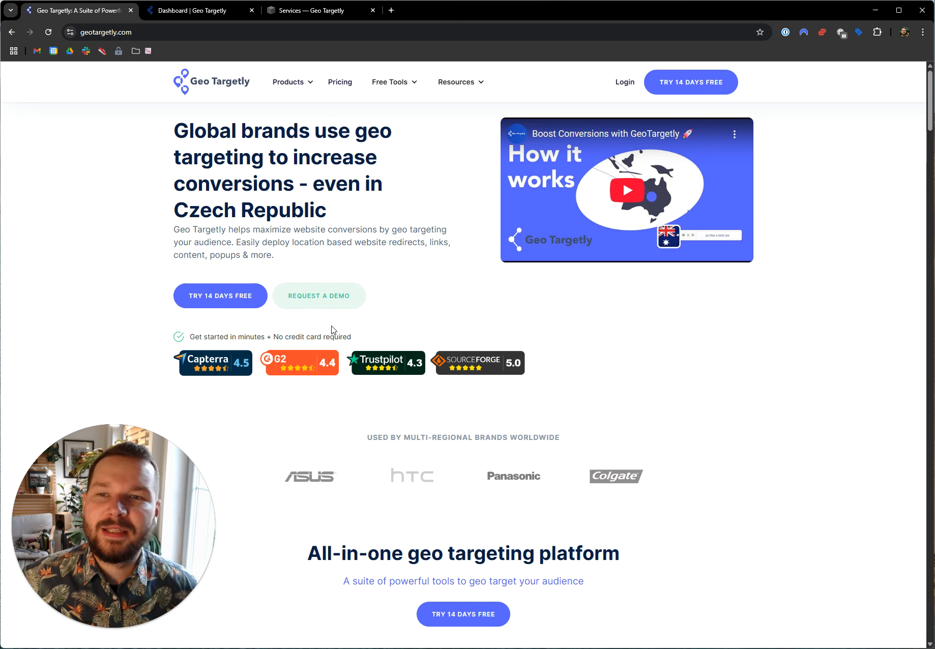
Copy the tracking code script of the Webflow Integration entry under Geo Location in the Geo Targetly dashboard.
{"action": "left_click", "coordinate": [173, 11]}
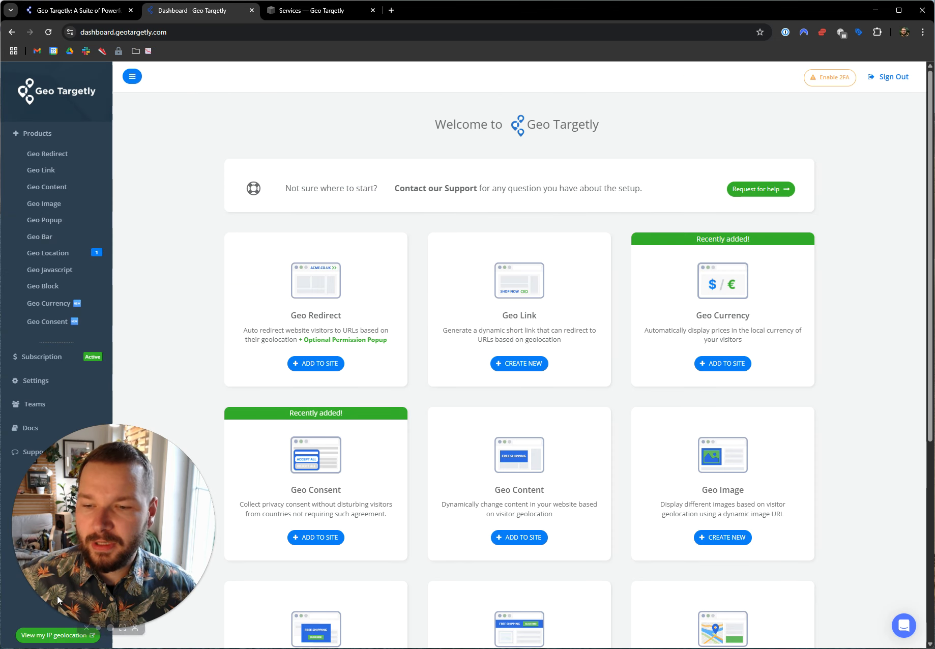
{"action": "left_click", "coordinate": [98, 627]}
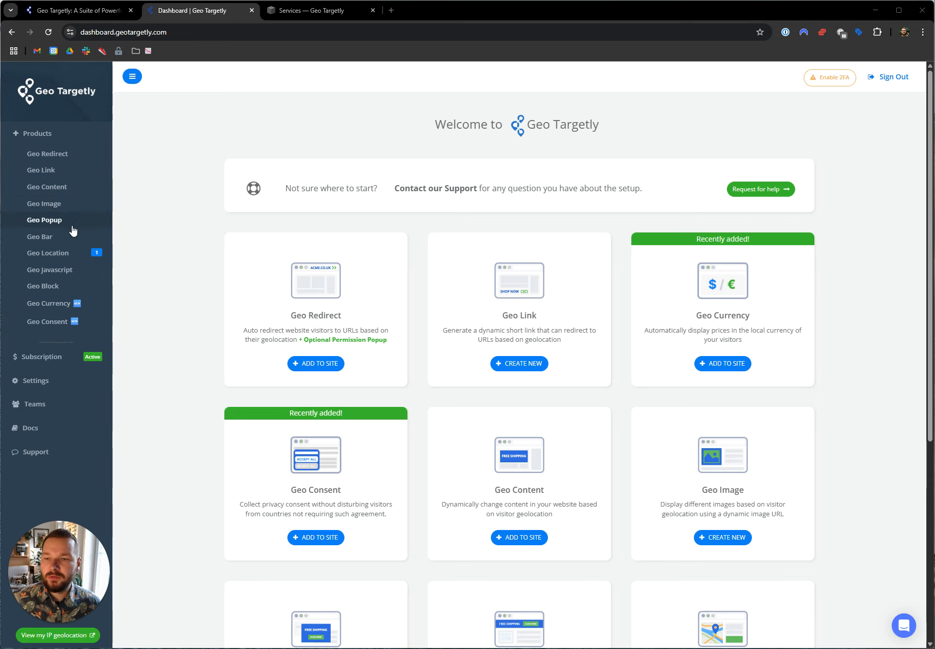
{"action": "left_click", "coordinate": [55, 254]}
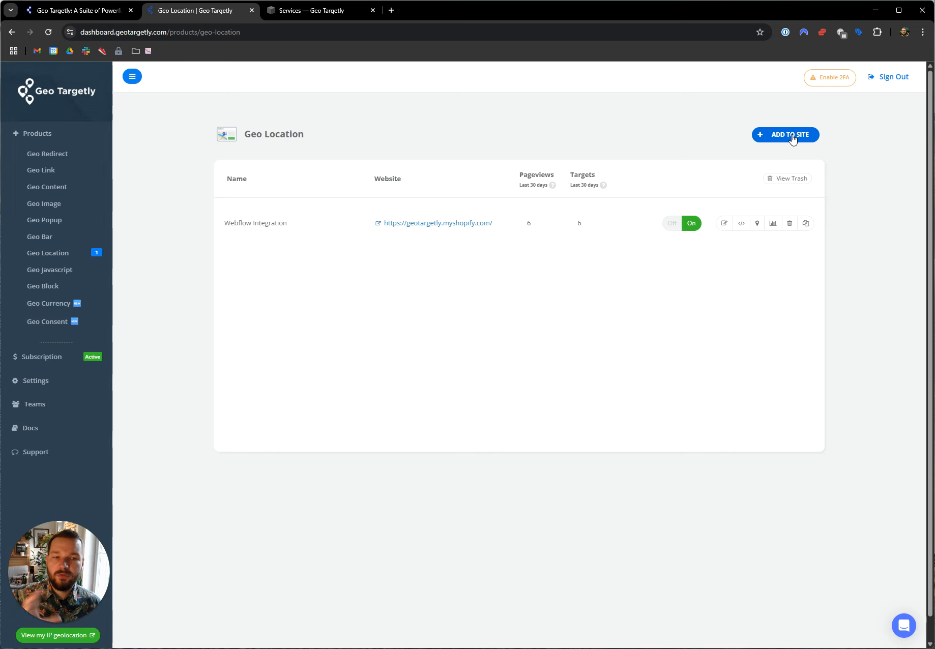
{"action": "left_click", "coordinate": [741, 223]}
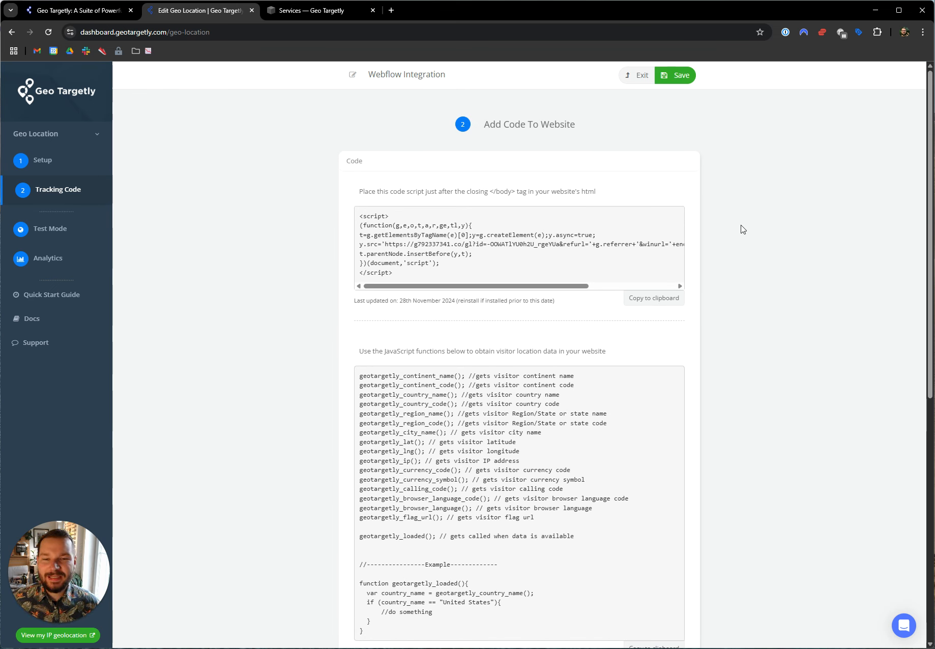
{"action": "left_click_drag", "start_coordinate": [400, 275], "coordinate": [355, 211]}
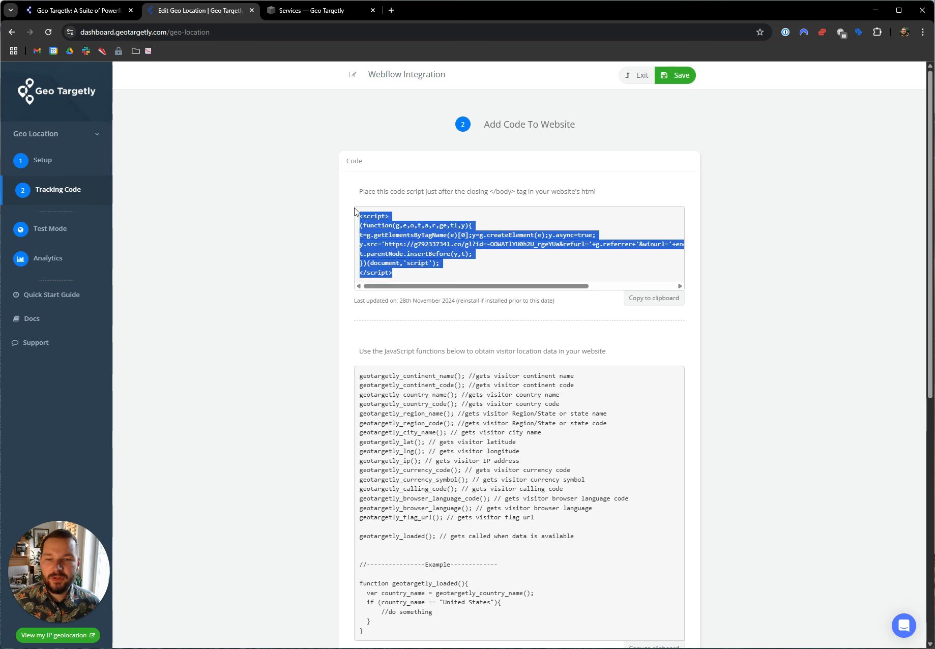
{"action": "left_click", "coordinate": [666, 303]}
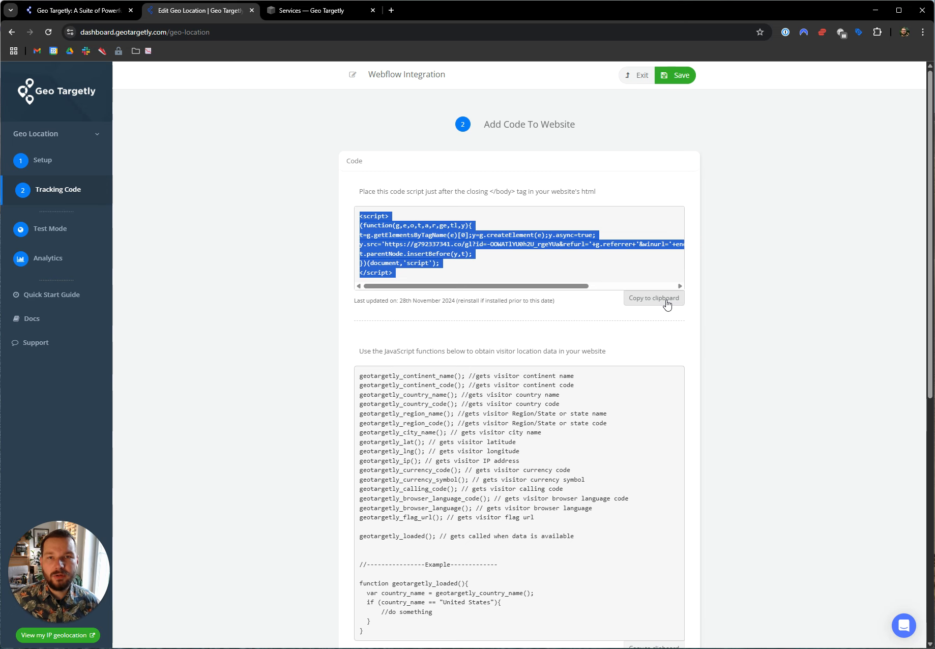
Switch to the Squarespace site and open its site-wide Code Injection settings, ready for input in the footer code field.
{"action": "left_click", "coordinate": [302, 13]}
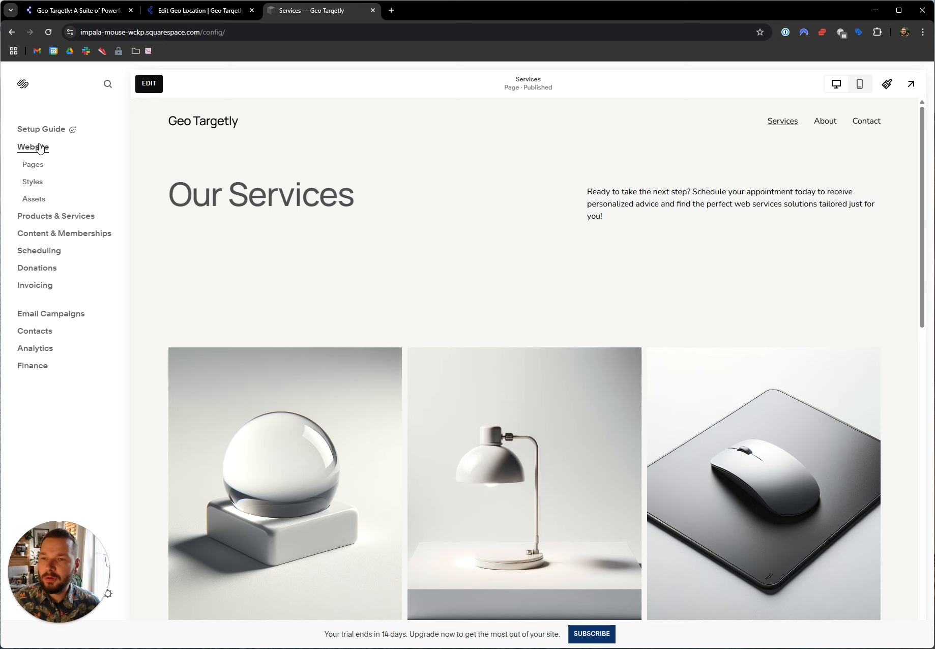
{"action": "left_click", "coordinate": [37, 165]}
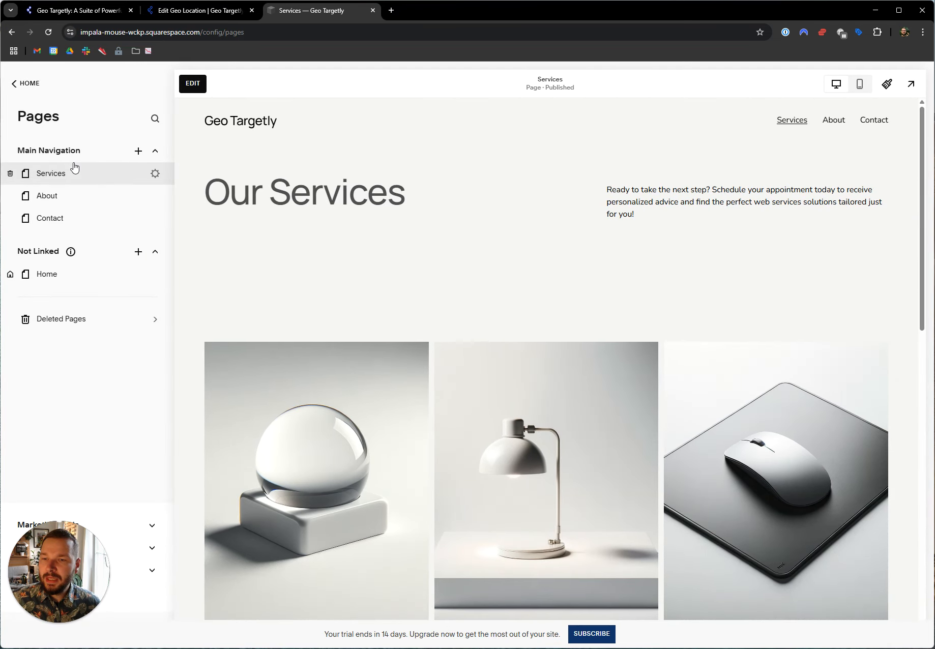
{"action": "left_click_drag", "start_coordinate": [62, 566], "coordinate": [268, 555]}
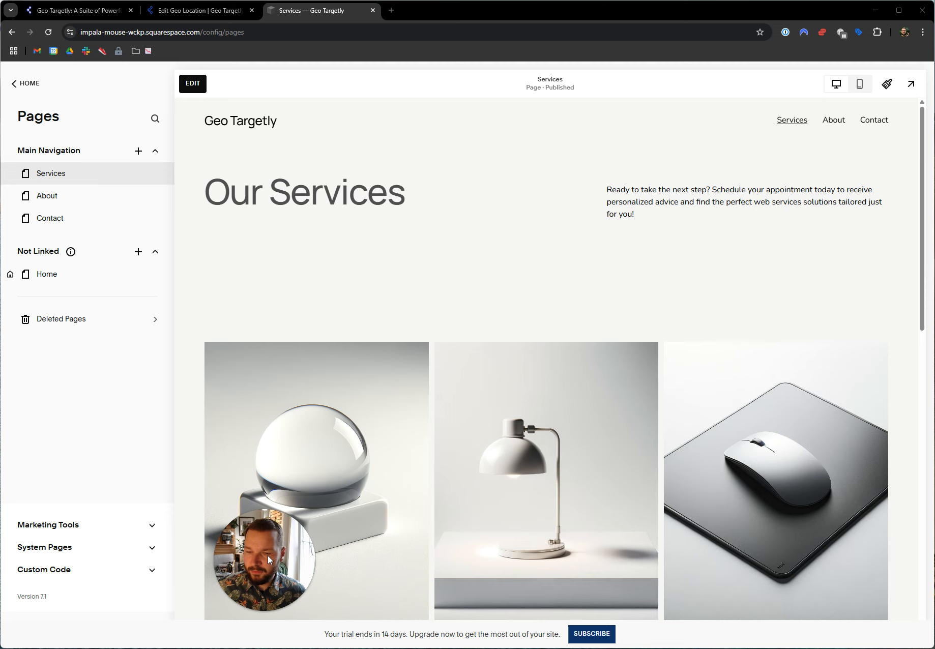
{"action": "left_click", "coordinate": [45, 569]}
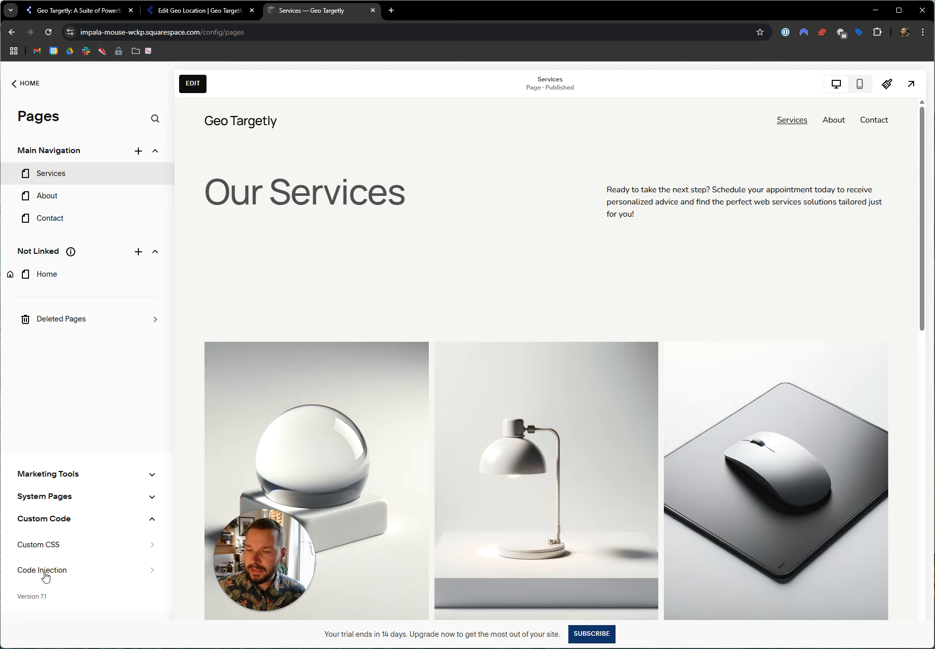
{"action": "left_click", "coordinate": [44, 576]}
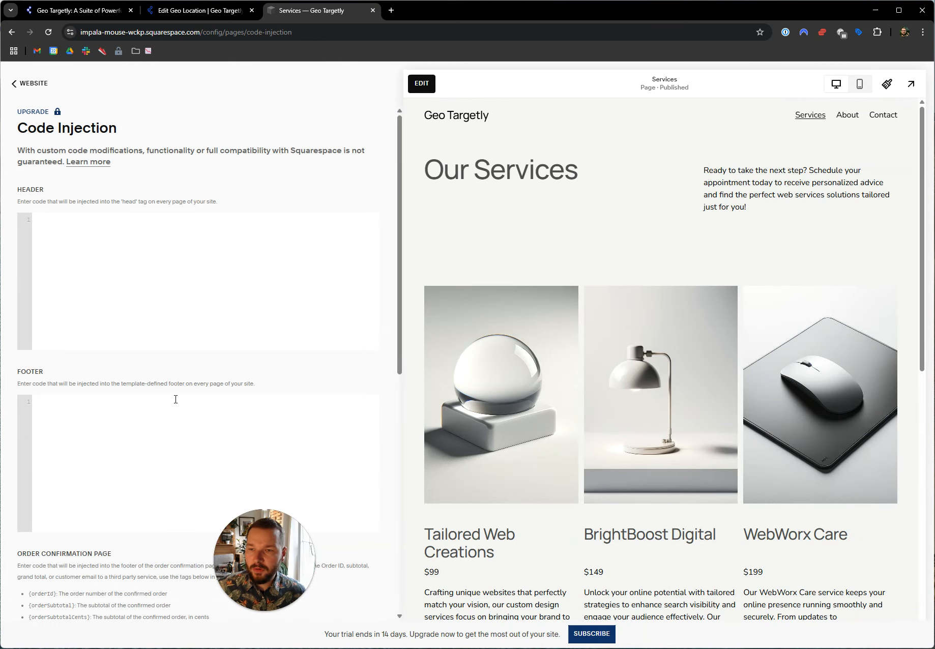
{"action": "left_click", "coordinate": [110, 243]}
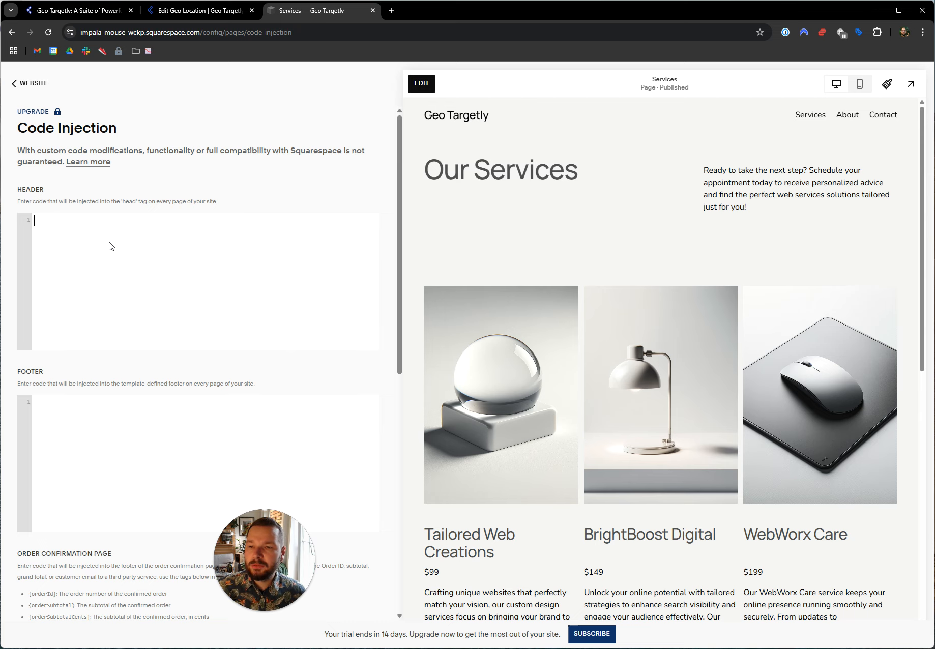
{"action": "left_click", "coordinate": [93, 454]}
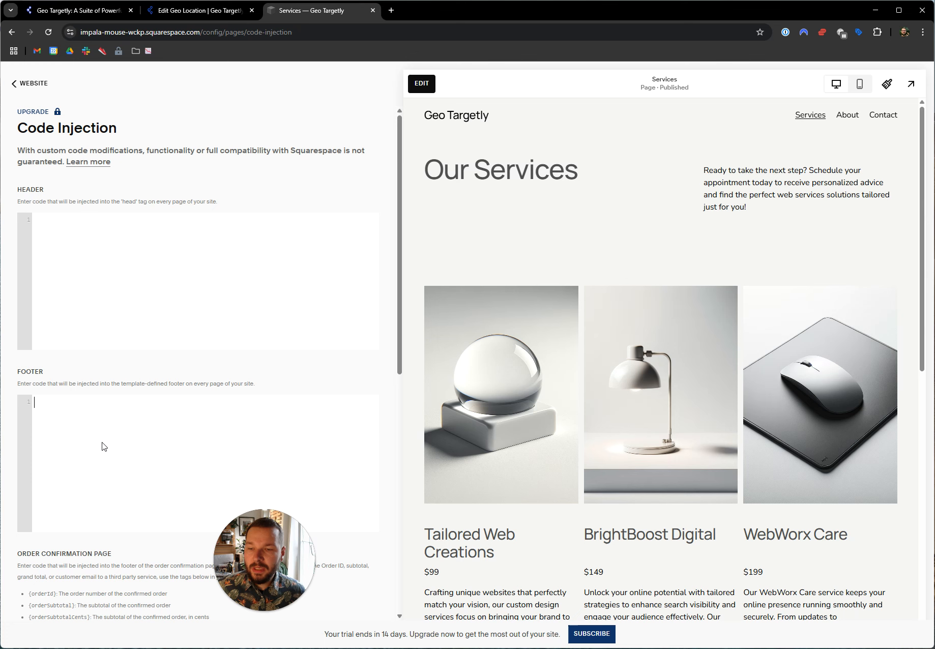
Return to the Geo Targetly dashboard and check the instruction on where the script belongs in the website's HTML.
{"action": "left_click", "coordinate": [188, 11]}
{"action": "left_click_drag", "start_coordinate": [466, 190], "coordinate": [530, 193]}
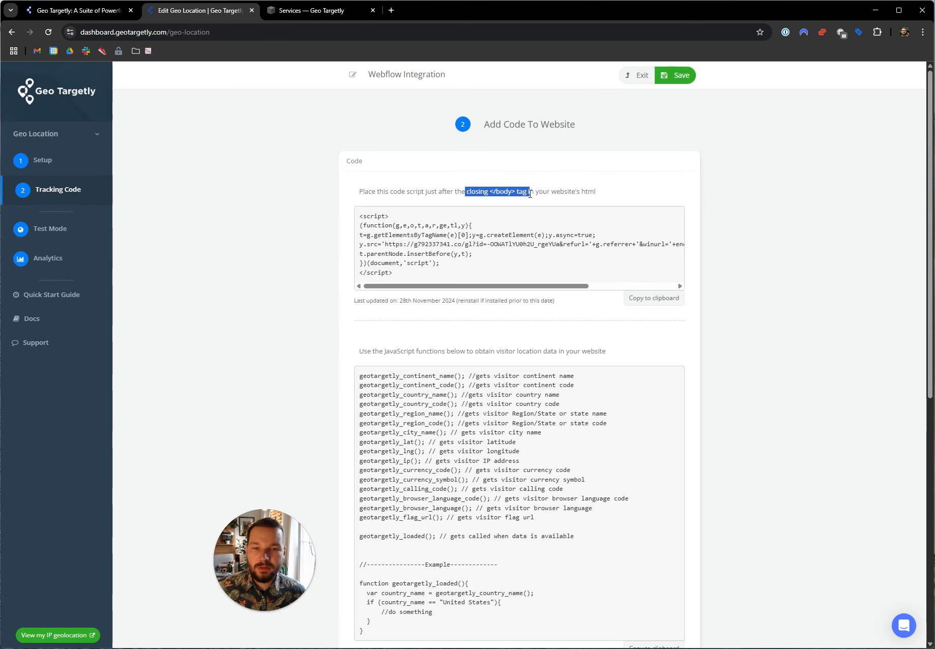
{"action": "triple_click", "coordinate": [530, 194]}
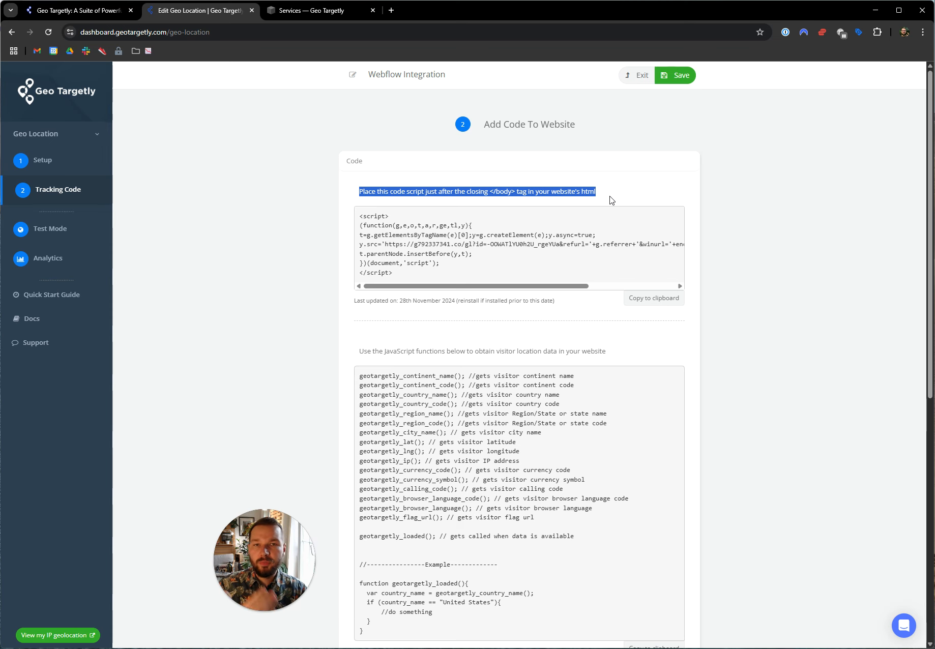
Paste the copied tracking script into the Squarespace footer code injection and save it.
{"action": "left_click", "coordinate": [314, 11]}
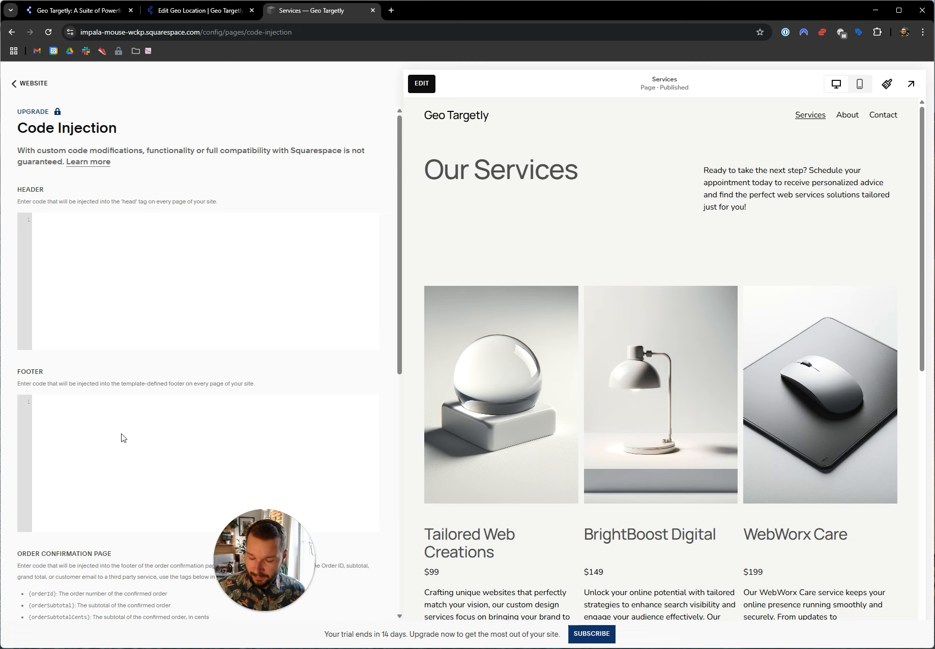
{"action": "key", "text": "ctrl+v"}
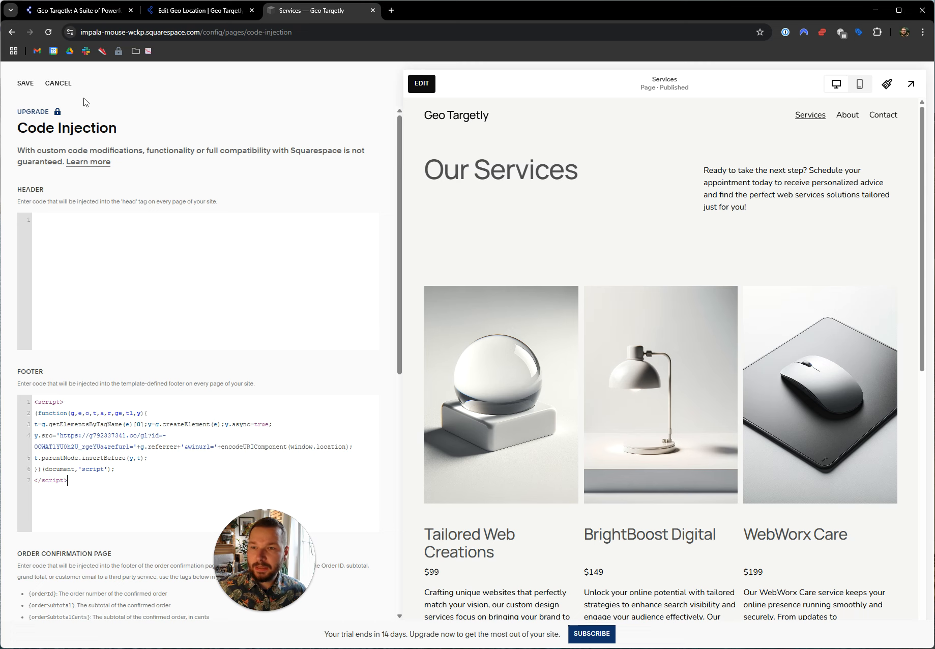
{"action": "left_click", "coordinate": [26, 83]}
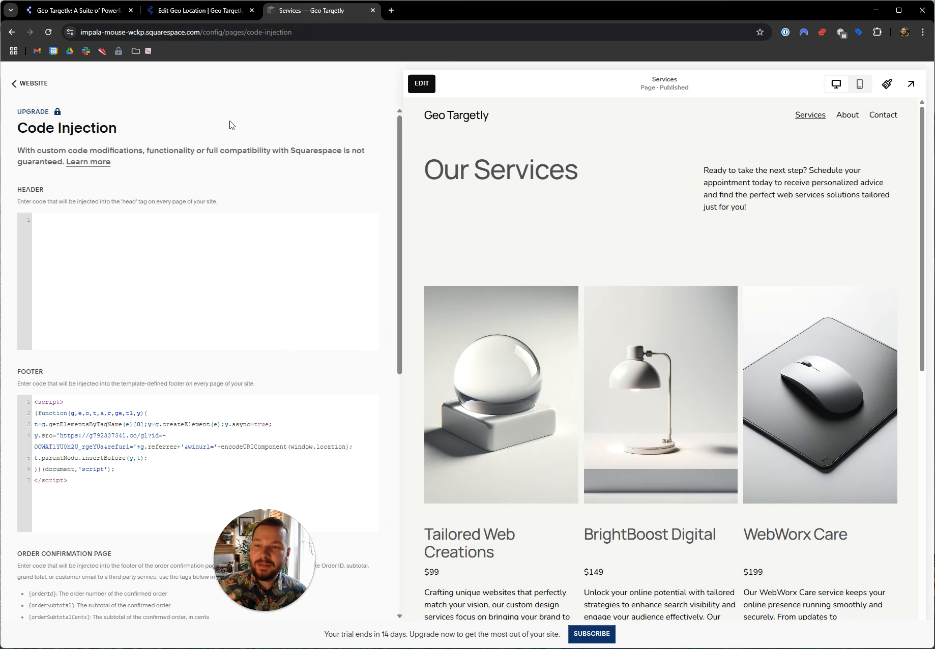
{"action": "left_click", "coordinate": [28, 86]}
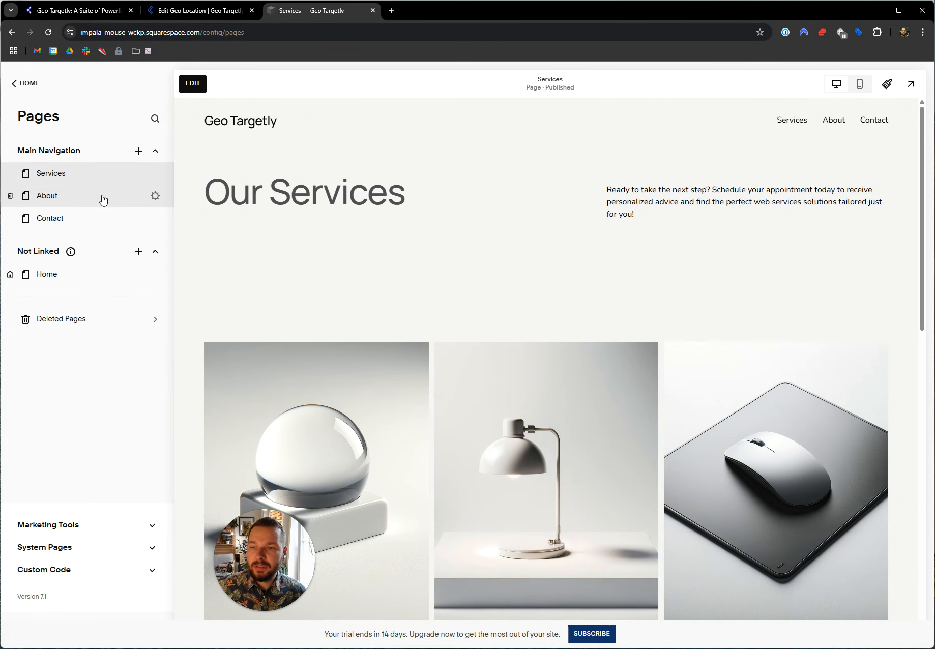
{"action": "left_click", "coordinate": [155, 196]}
{"action": "left_click", "coordinate": [285, 337]}
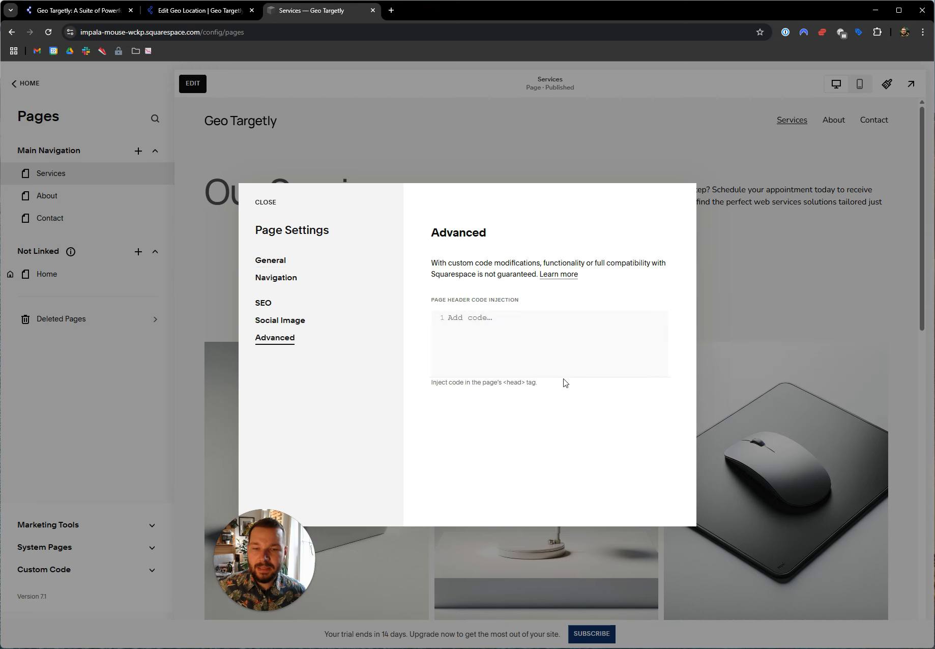
{"action": "left_click", "coordinate": [519, 328]}
{"action": "type", "text": "<script> (function(g,e,o,t,a,r,ge,tl,y){ t=g.getElementsByTagName(e)[0];y=g.createElement(e);y.async=true; y.src='https://g792337341.co/gl?id=-OOWATlYU0h2U_rgeYUa&refurl='+g.referrer+'&winurl='+encodeURIComponent(window.location); t.parentNode.insertBefore(y,t); })(document,'script'); </script>"}
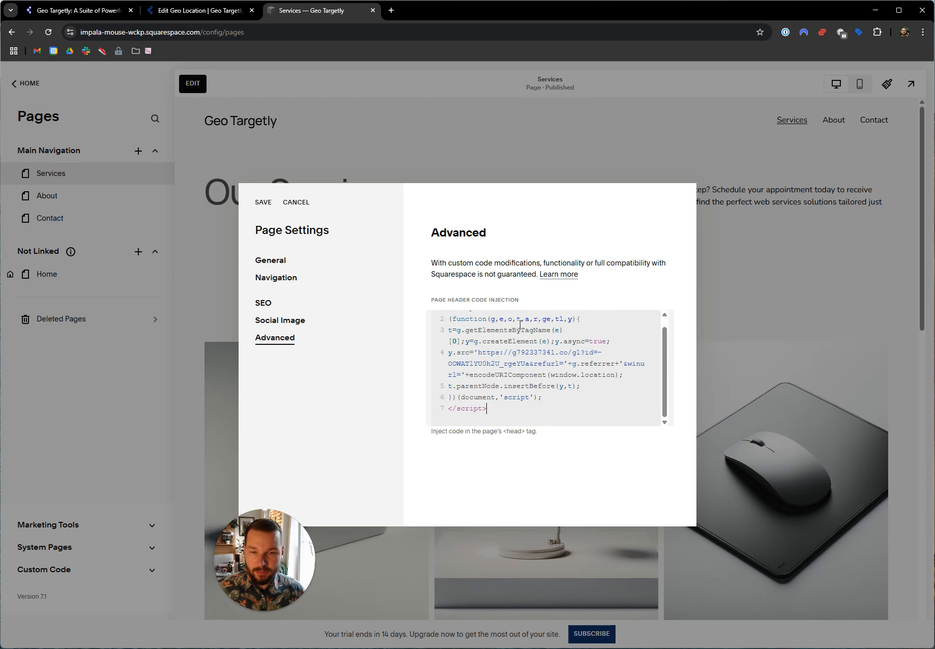
{"action": "left_click", "coordinate": [299, 204]}
{"action": "left_click", "coordinate": [523, 371]}
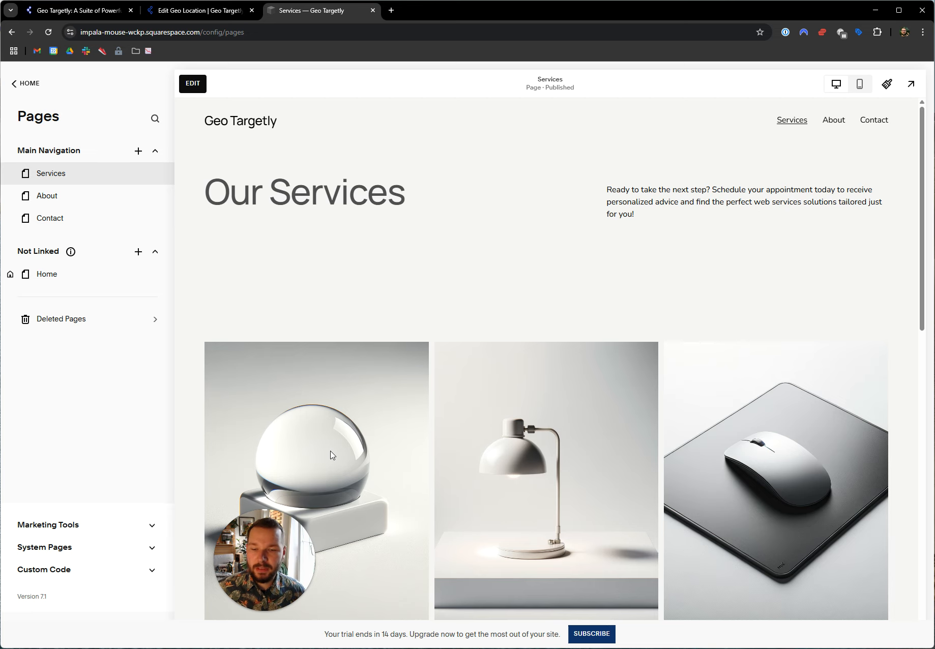
Preview the Services page full size and open the network monitor of the browser's developer tools.
{"action": "left_click", "coordinate": [911, 85]}
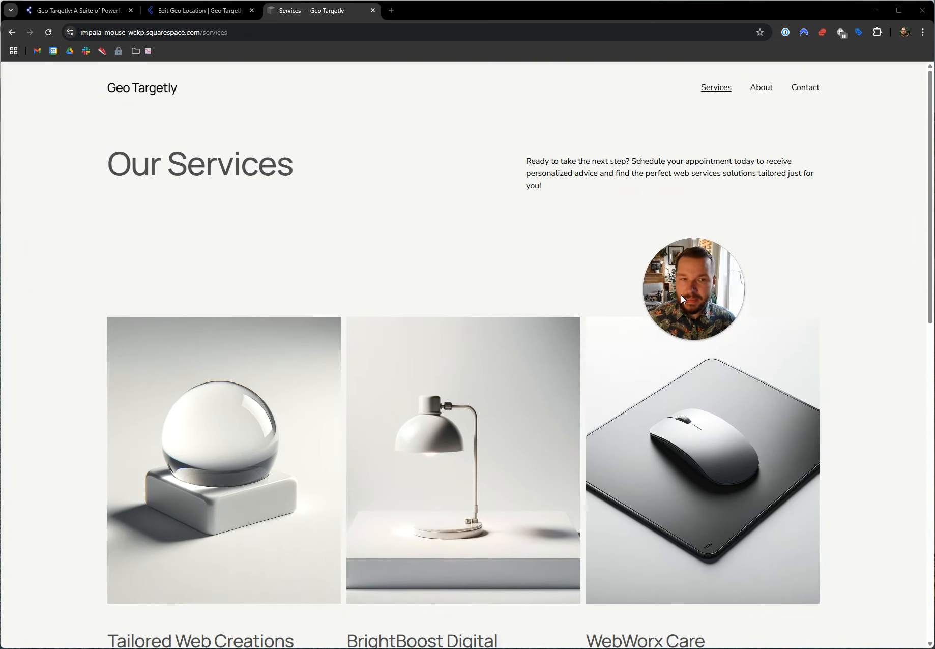
{"action": "right_click", "coordinate": [529, 283]}
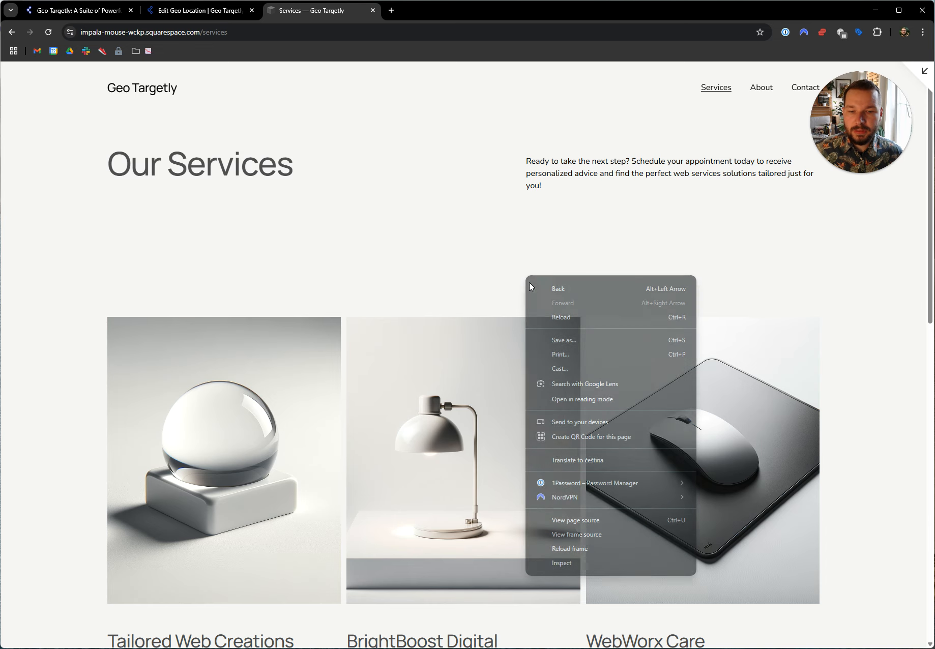
{"action": "left_click", "coordinate": [571, 558]}
{"action": "left_click", "coordinate": [150, 439]}
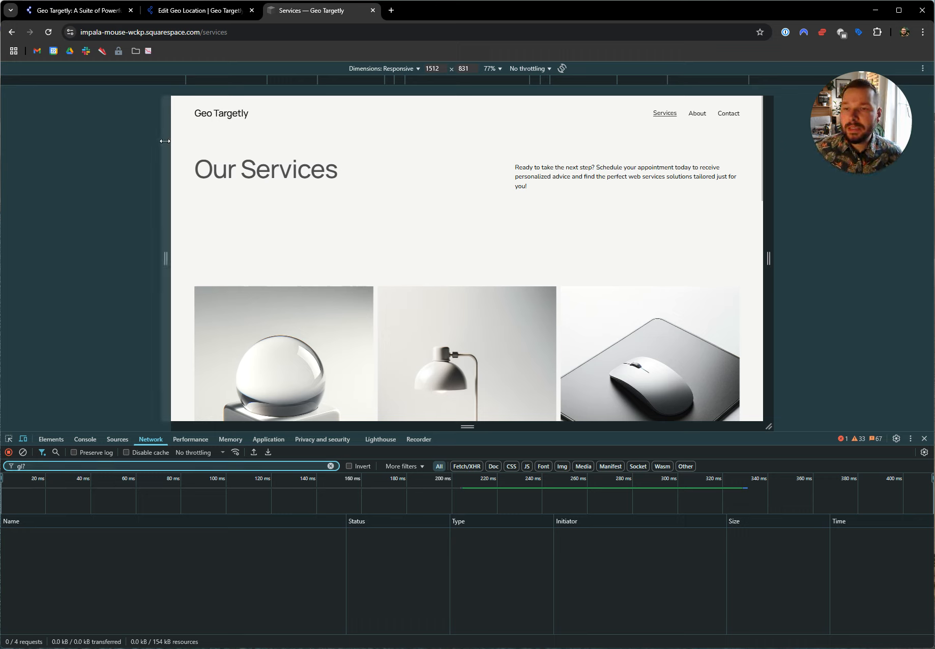
Identify the "gl" part of the tracking script's URL, load the site's About page and inspect the matching "gl?" network request.
{"action": "left_click", "coordinate": [164, 11]}
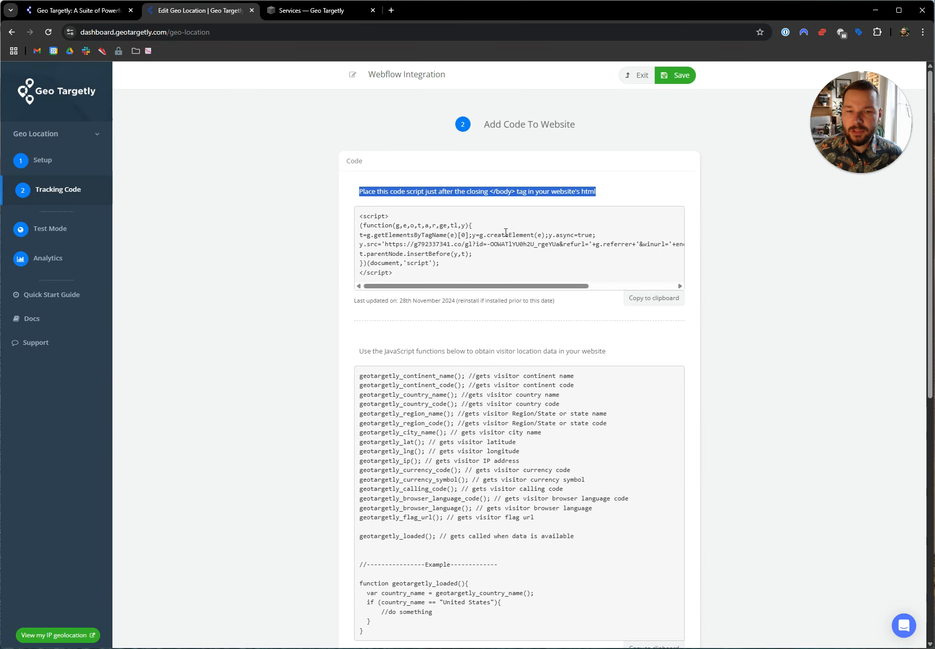
{"action": "left_click_drag", "start_coordinate": [464, 246], "coordinate": [473, 246]}
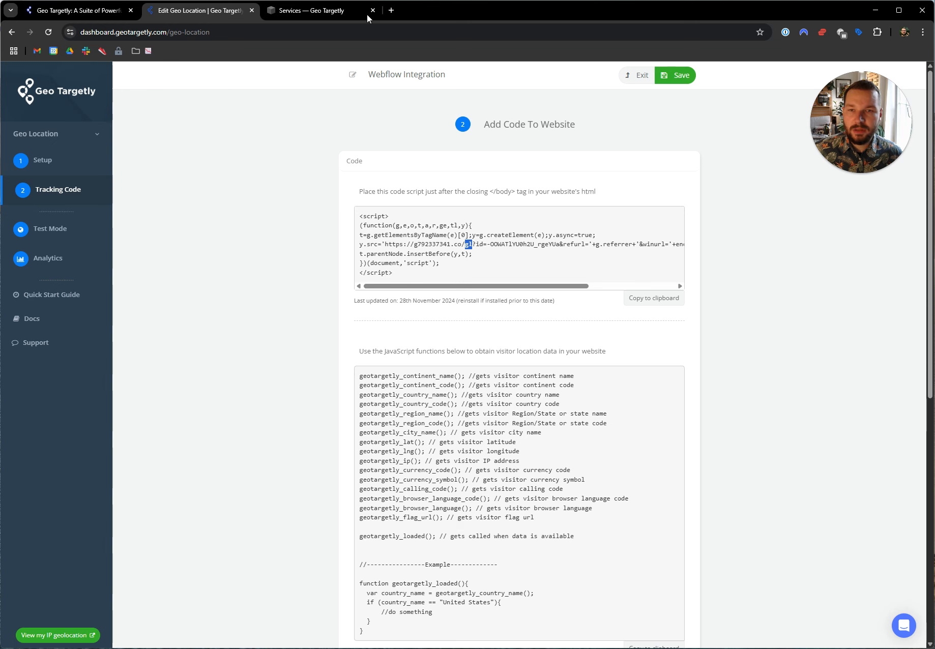
{"action": "left_click", "coordinate": [340, 10]}
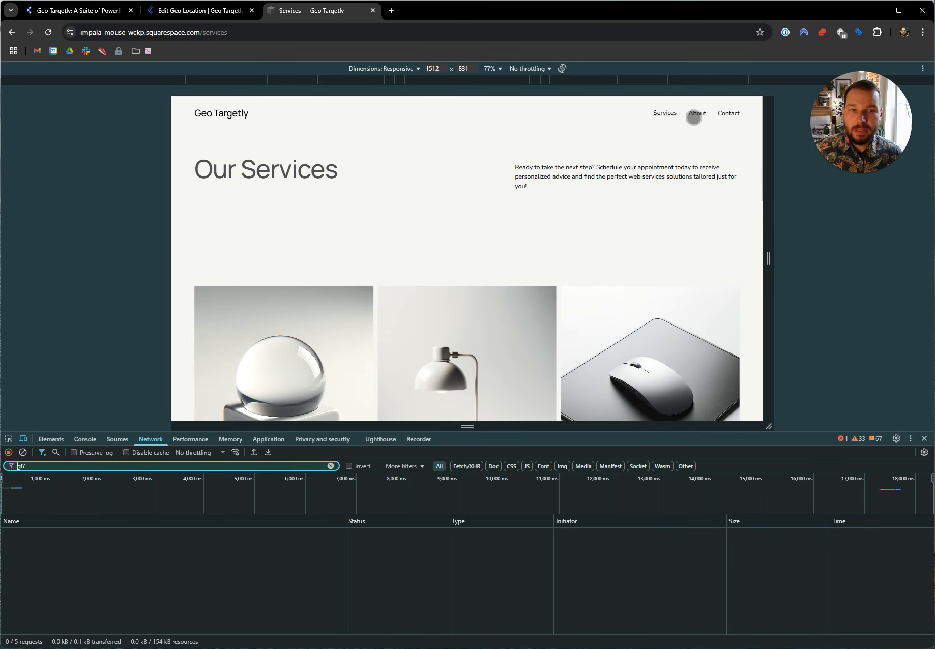
{"action": "left_click", "coordinate": [694, 115]}
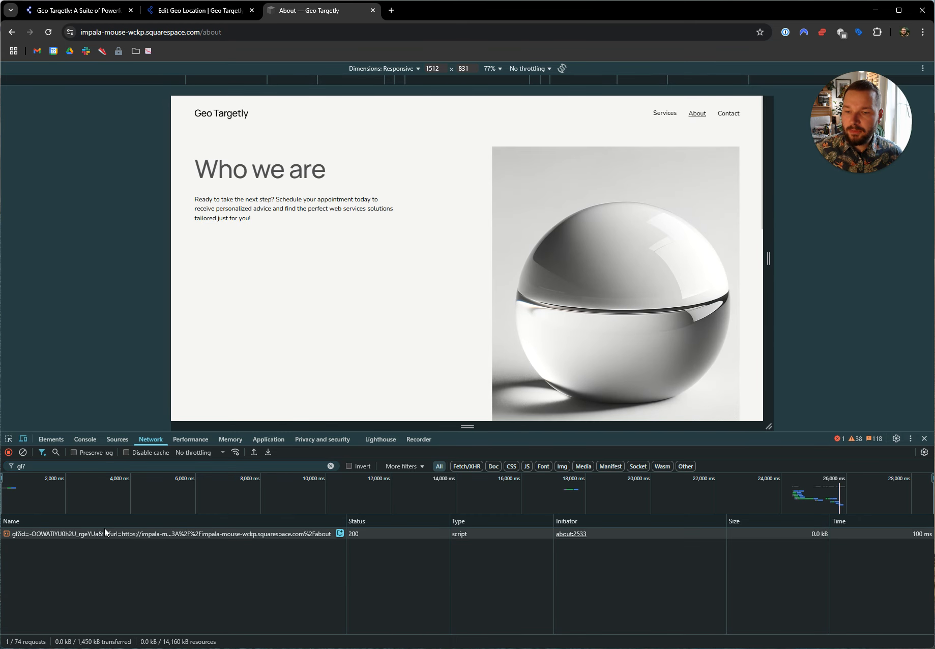
{"action": "left_click", "coordinate": [81, 532]}
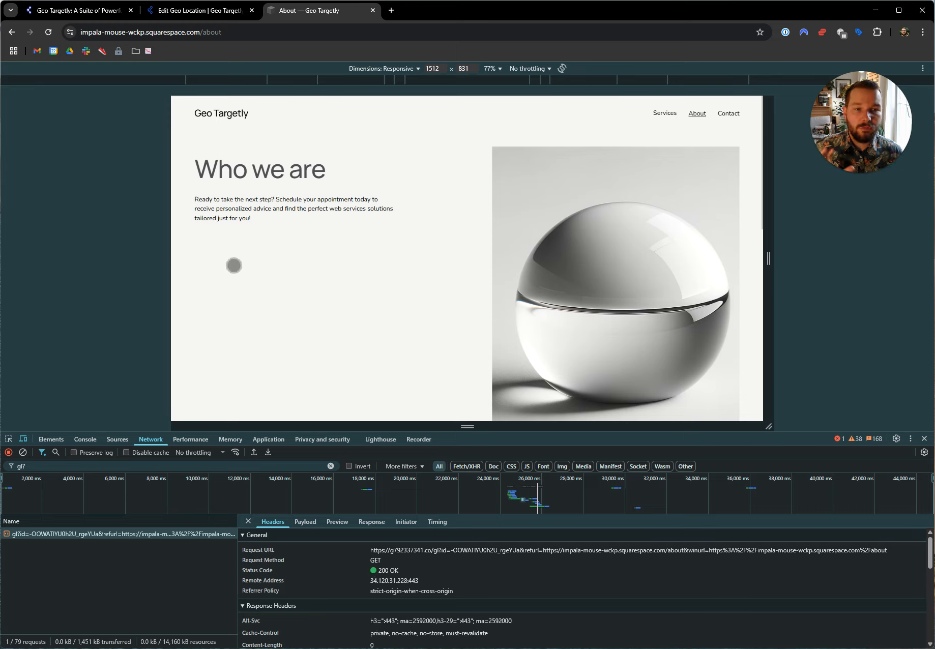
Open Test Mode for the Webflow Integration in Geo Targetly and examine its test location and device IP address fields.
{"action": "left_click", "coordinate": [194, 15]}
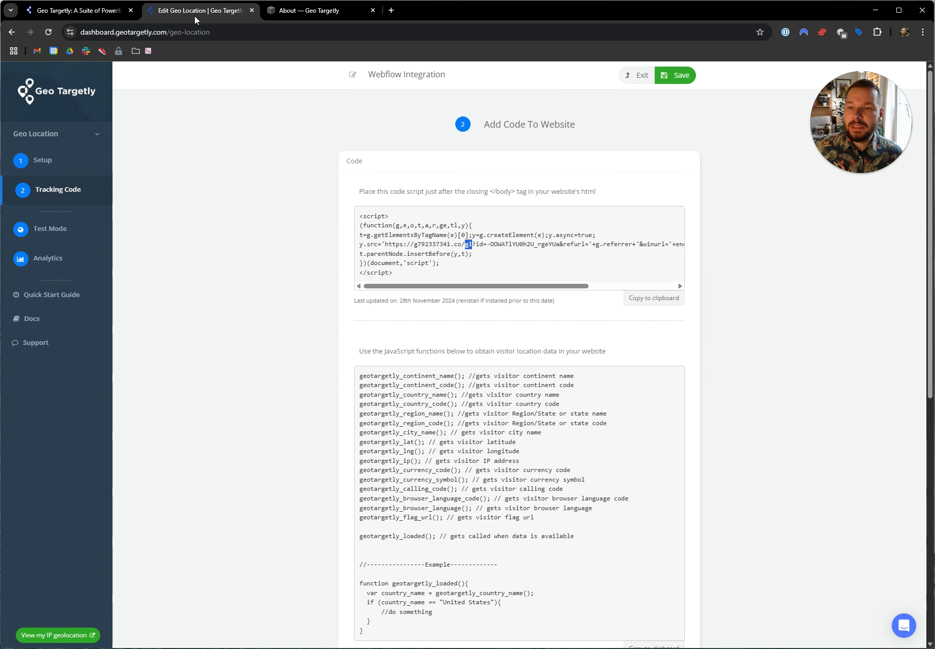
{"action": "left_click", "coordinate": [61, 232]}
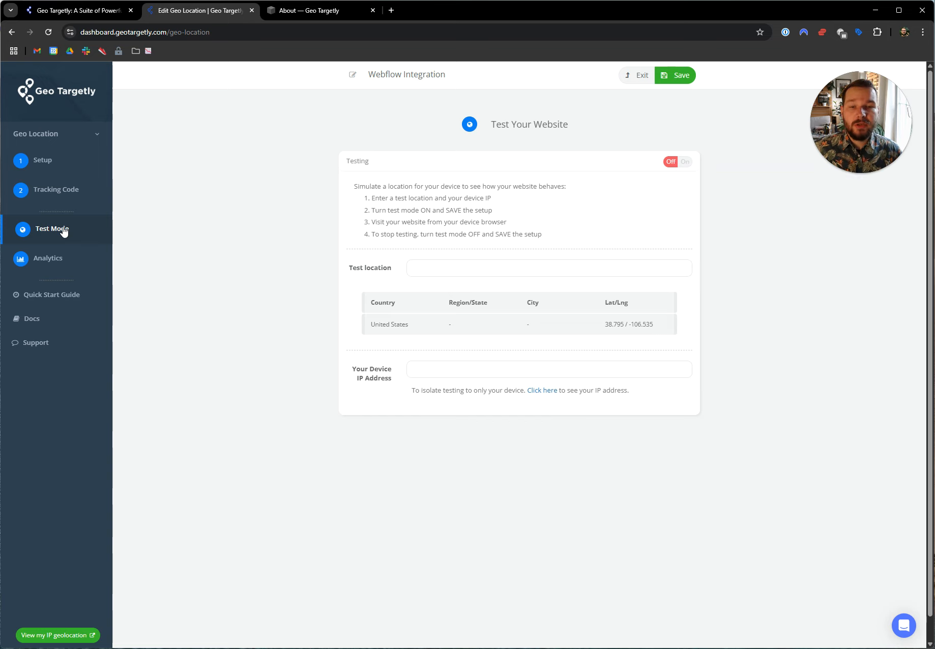
{"action": "left_click", "coordinate": [460, 368]}
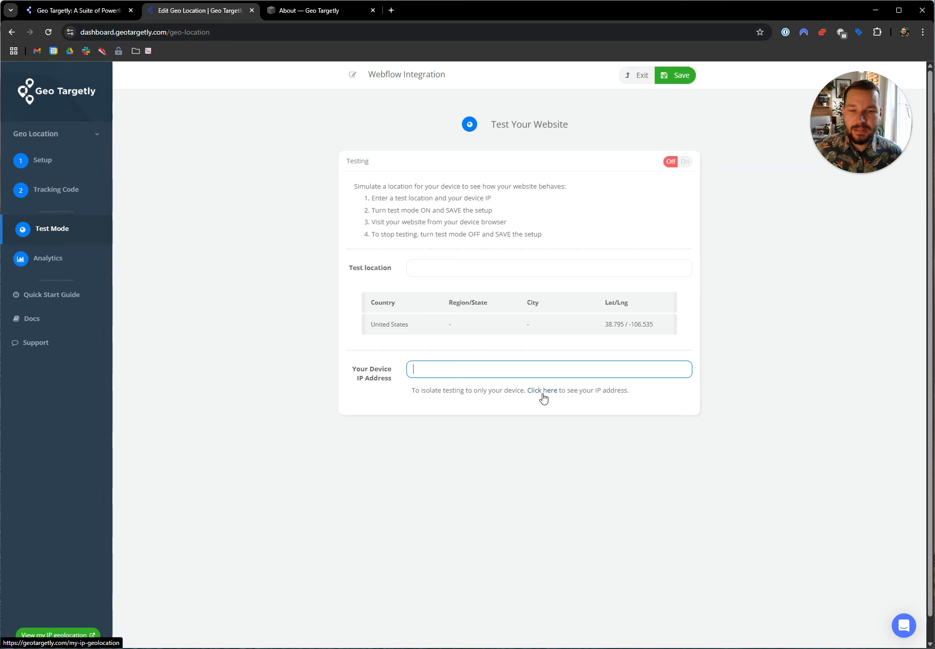
{"action": "left_click", "coordinate": [452, 268]}
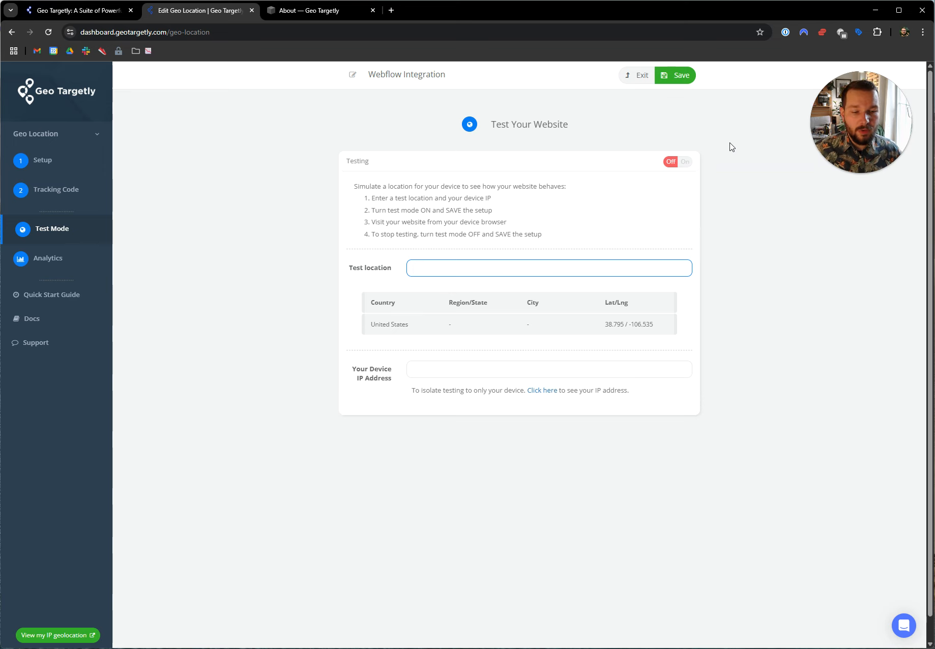
View the support chat options, close the chat, and look over the Resources list on the Geo Targetly homepage.
{"action": "left_click", "coordinate": [907, 628]}
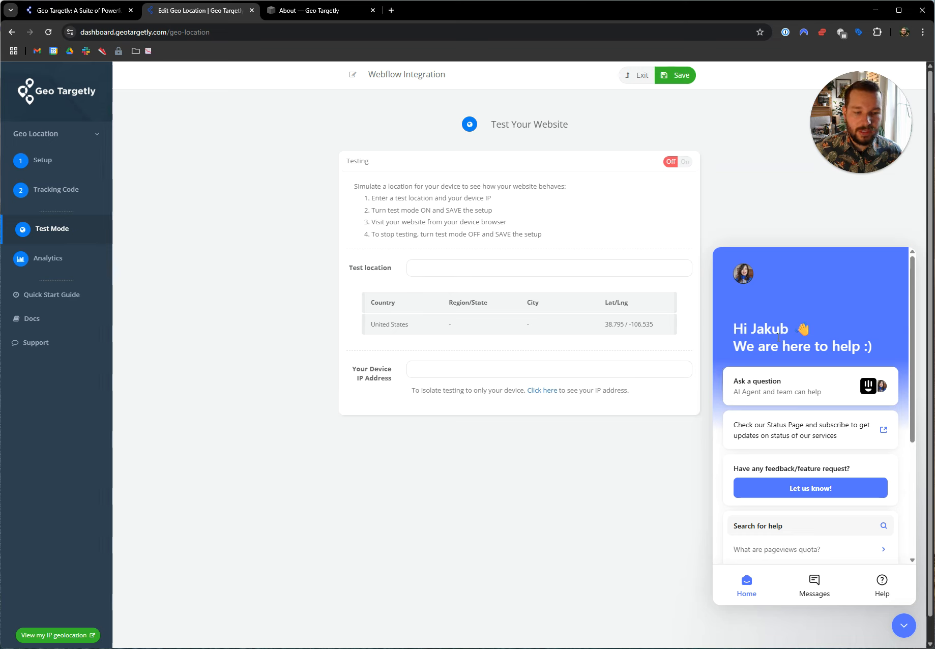
{"action": "left_click", "coordinate": [903, 626]}
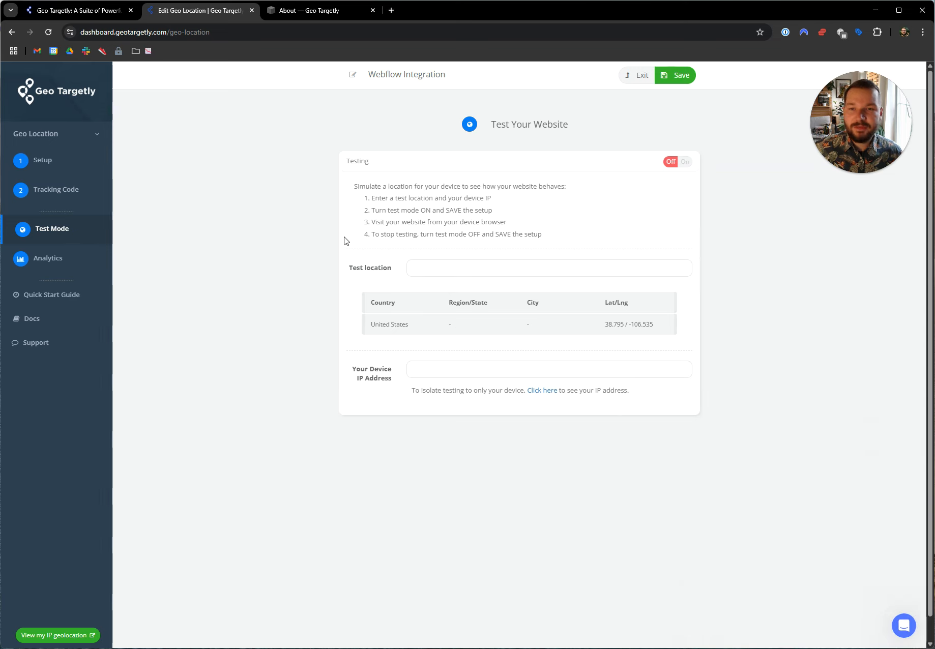
{"action": "left_click", "coordinate": [81, 11]}
{"action": "mouse_move", "coordinate": [460, 88]}
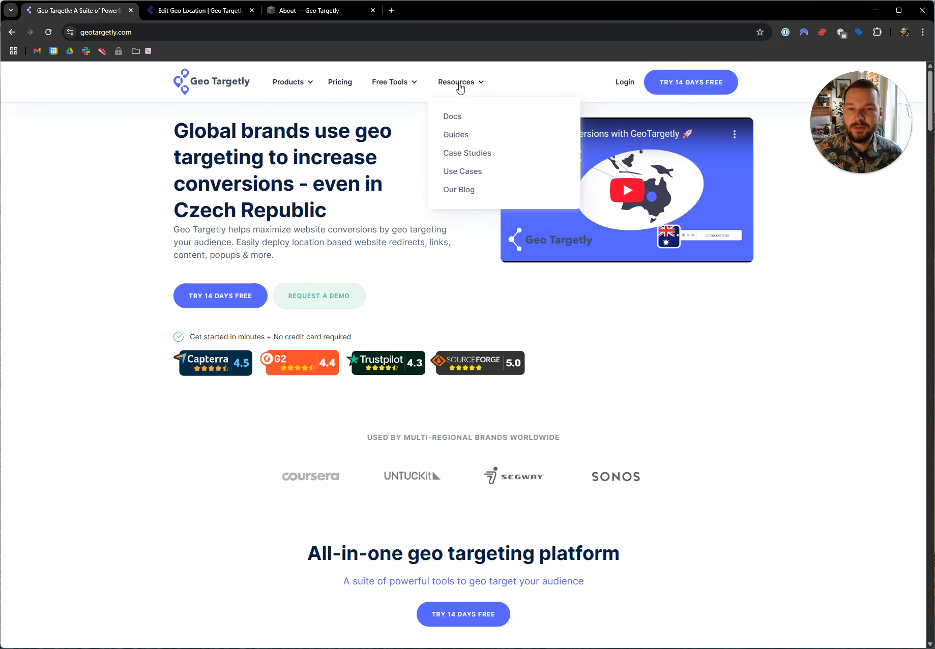